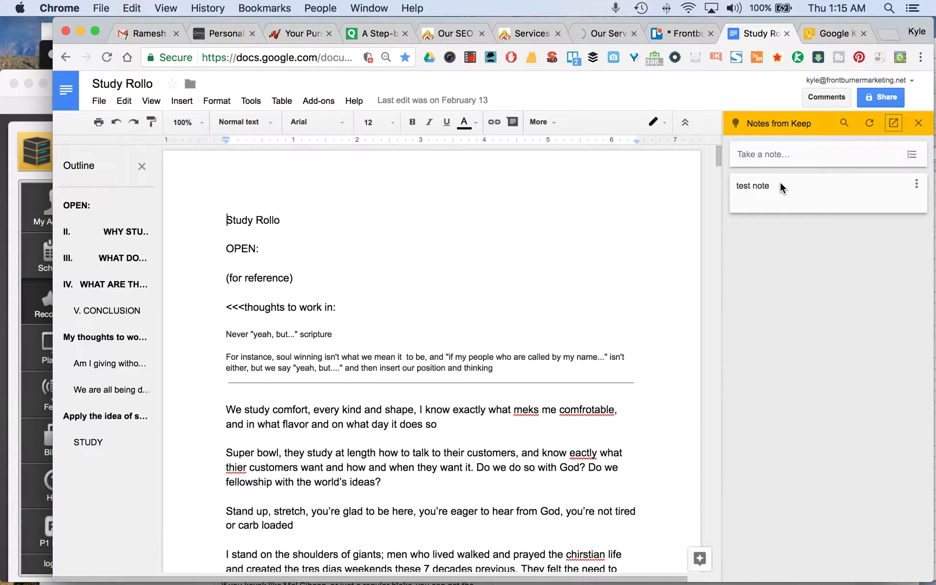
{"action": "left_click", "coordinate": [917, 183]}
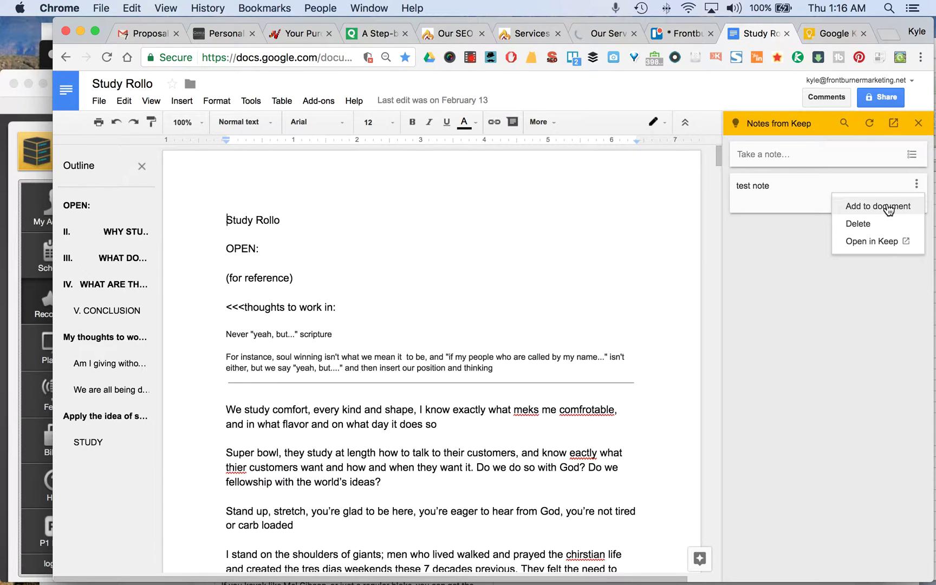
{"action": "left_click", "coordinate": [888, 208]}
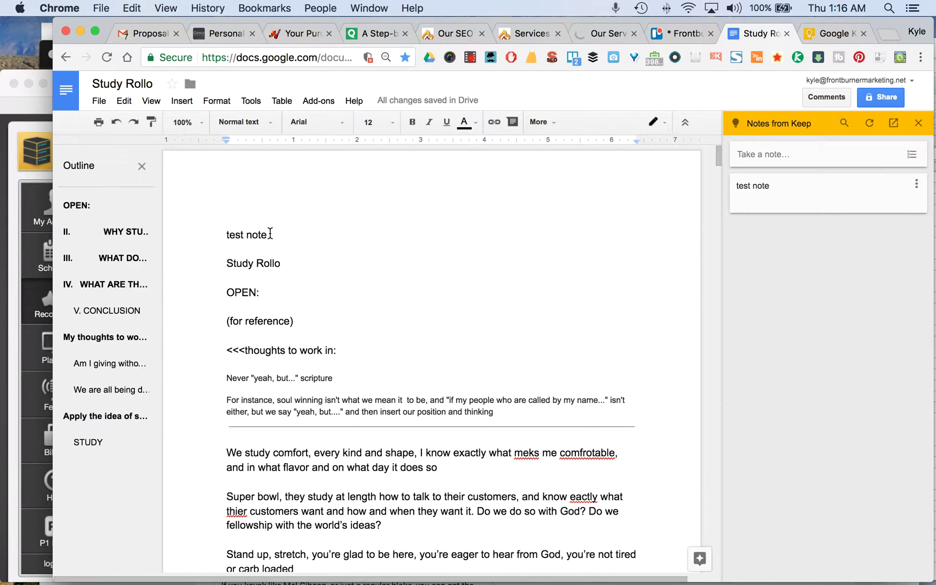
{"action": "left_click_drag", "start_coordinate": [270, 234], "coordinate": [223, 234]}
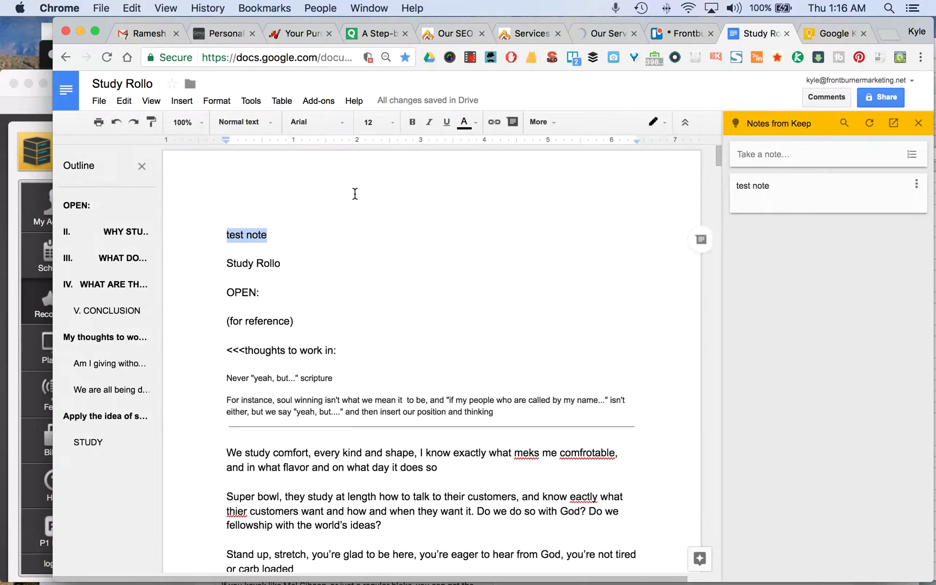
{"action": "left_click", "coordinate": [115, 122]}
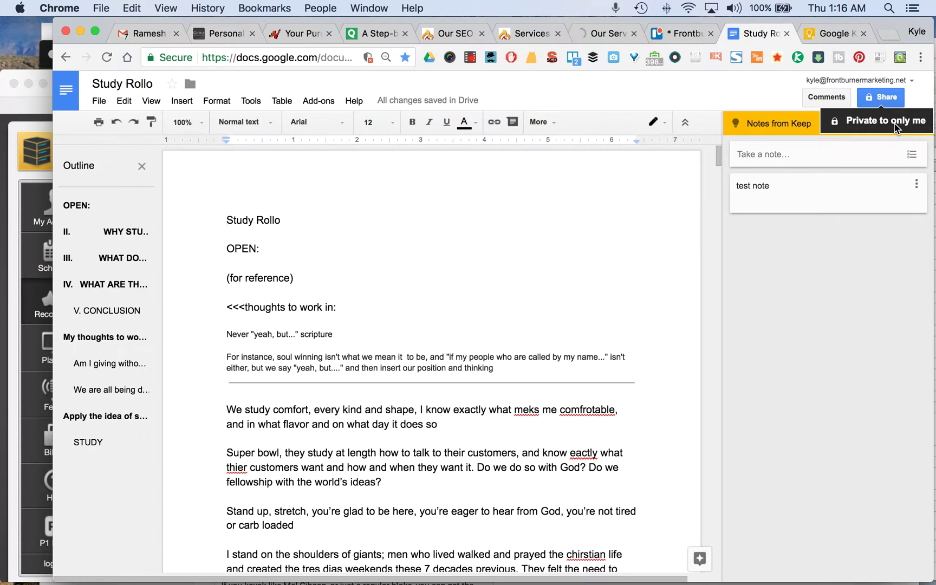
Switch to the Google Keep browser tab to show the notes page
{"action": "left_click", "coordinate": [828, 36]}
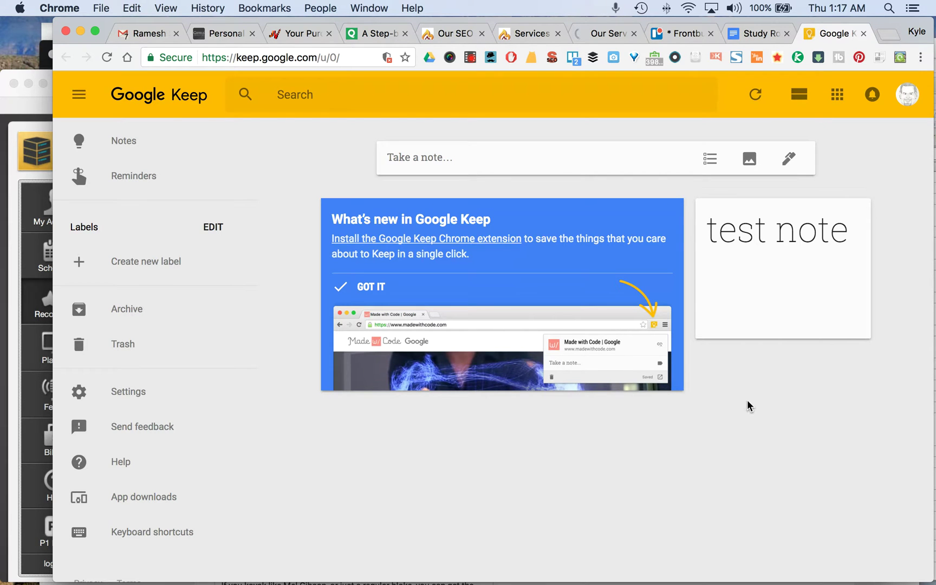
{"action": "mouse_move", "coordinate": [782, 263]}
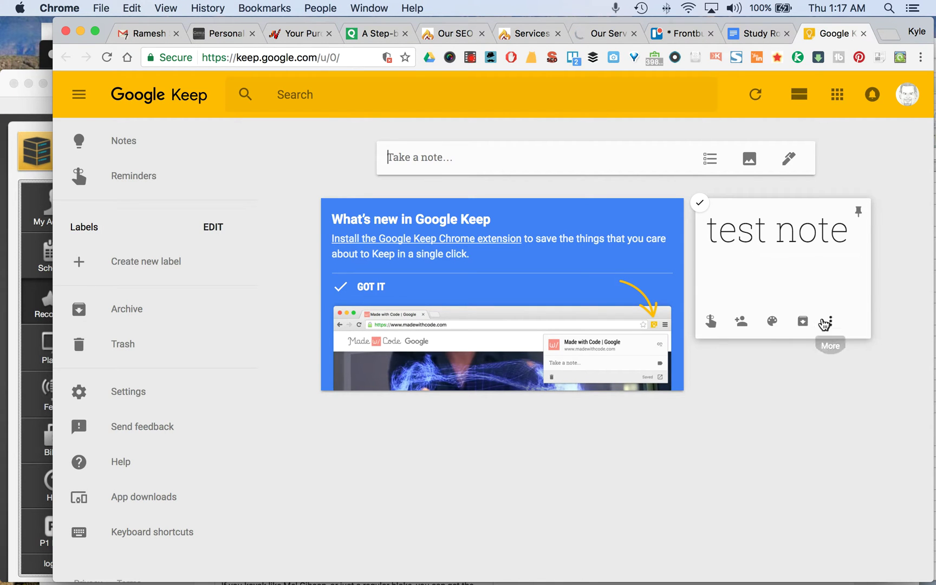
Open the test note's More menu showing delete, label, copy and Copy to Google Doc
{"action": "left_click", "coordinate": [832, 323]}
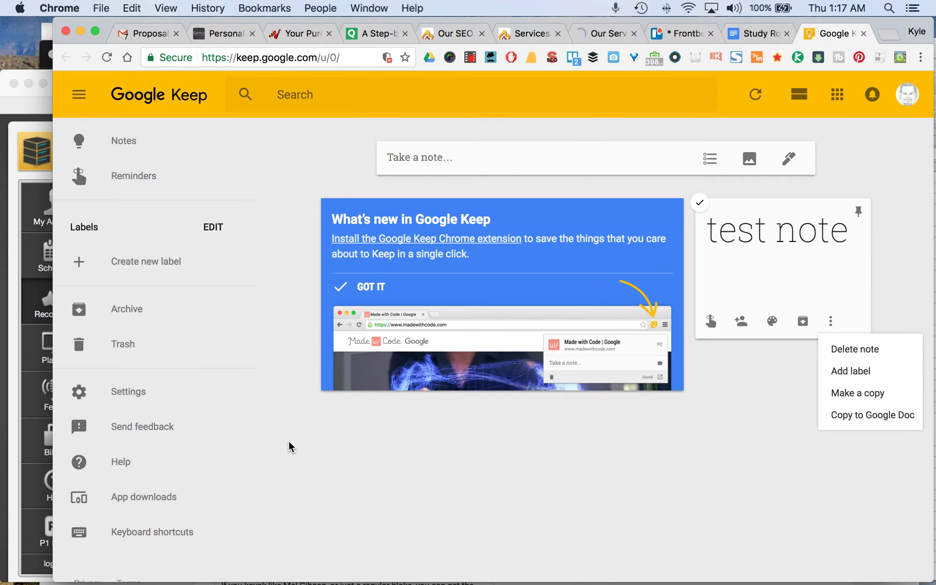
{"action": "scroll", "coordinate": [162, 336], "scroll_direction": "down", "scroll_amount": 3}
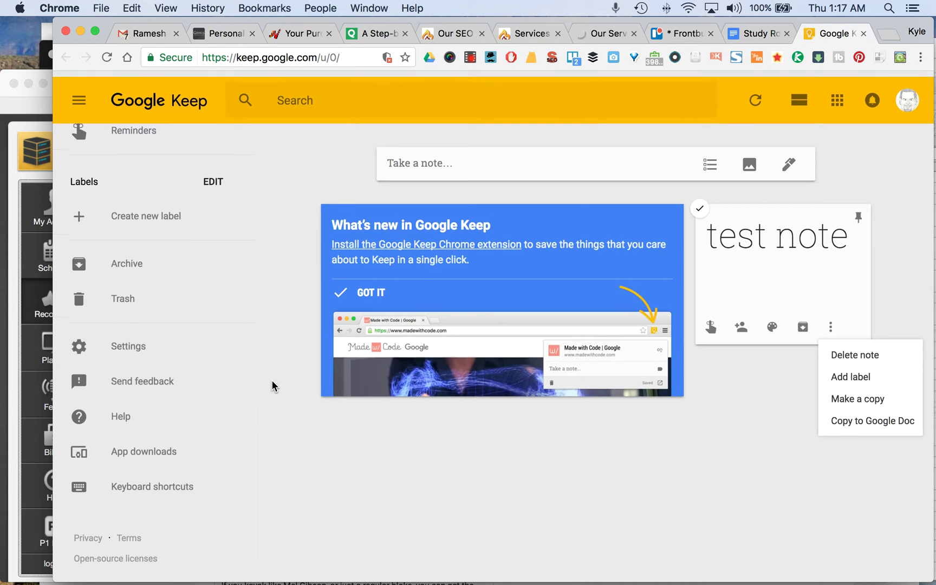
{"action": "scroll", "coordinate": [219, 380], "scroll_direction": "up", "scroll_amount": 3}
{"action": "scroll", "coordinate": [187, 373], "scroll_direction": "up", "scroll_amount": 2}
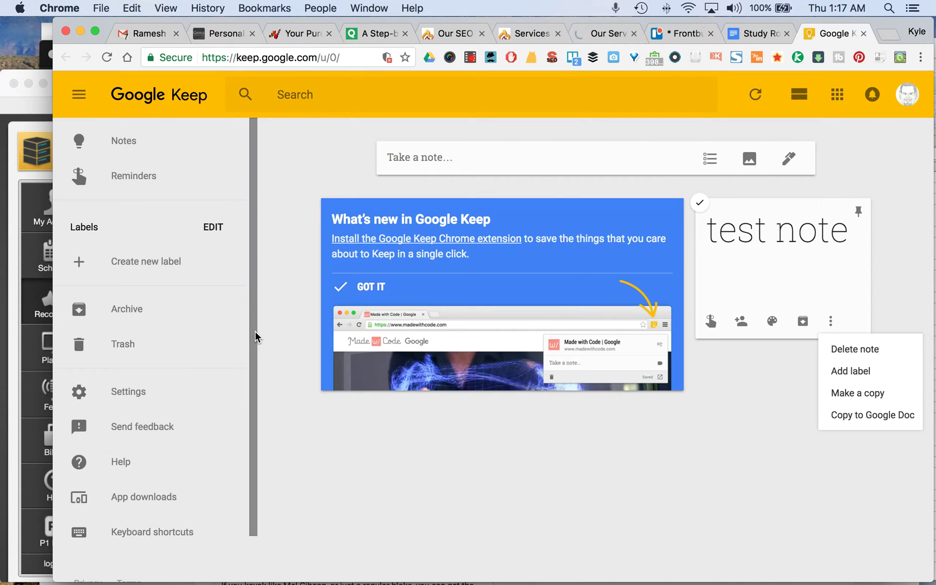